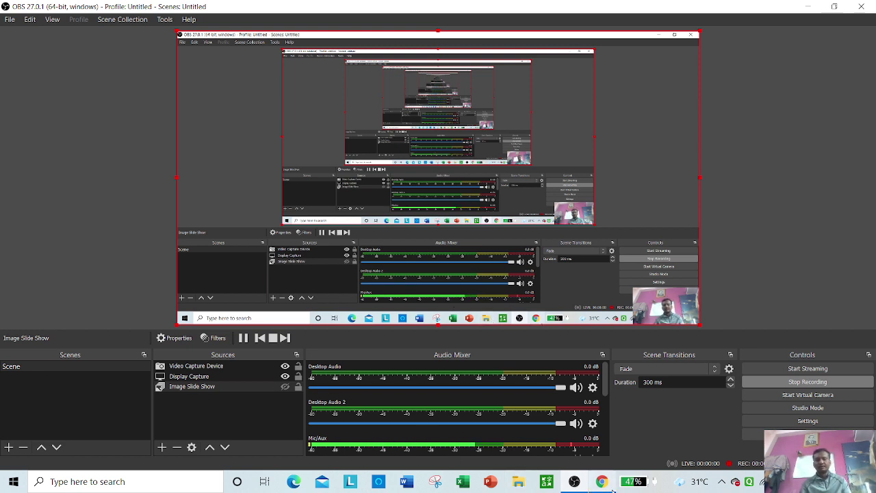
# - Bring Canva's Presentation-1 design to the front and open its Download panel
pyautogui.moveTo(609, 486)
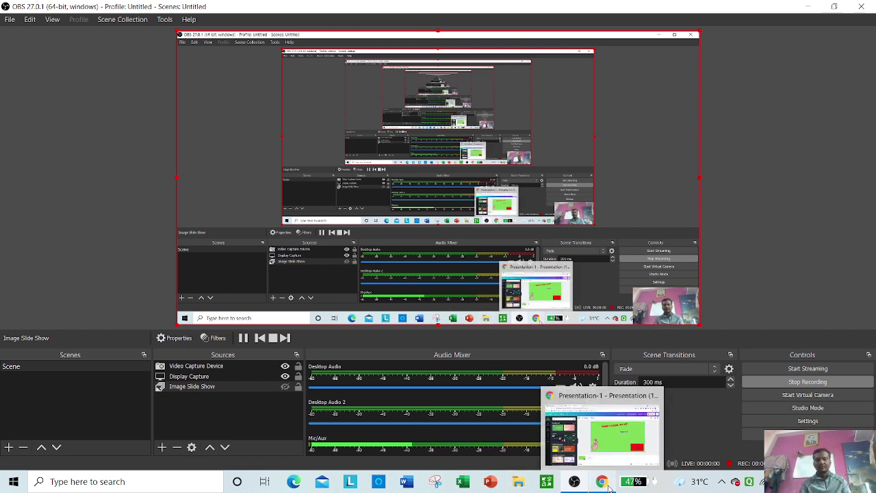
pyautogui.moveTo(581, 484)
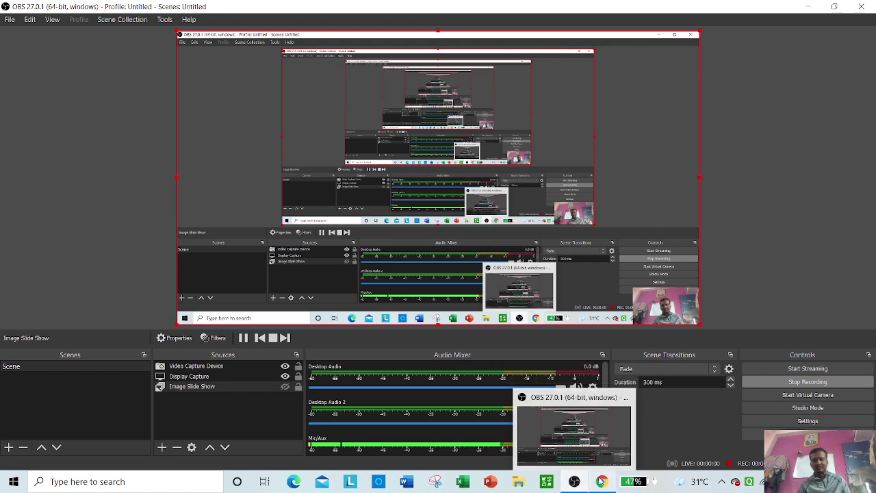
pyautogui.click(602, 482)
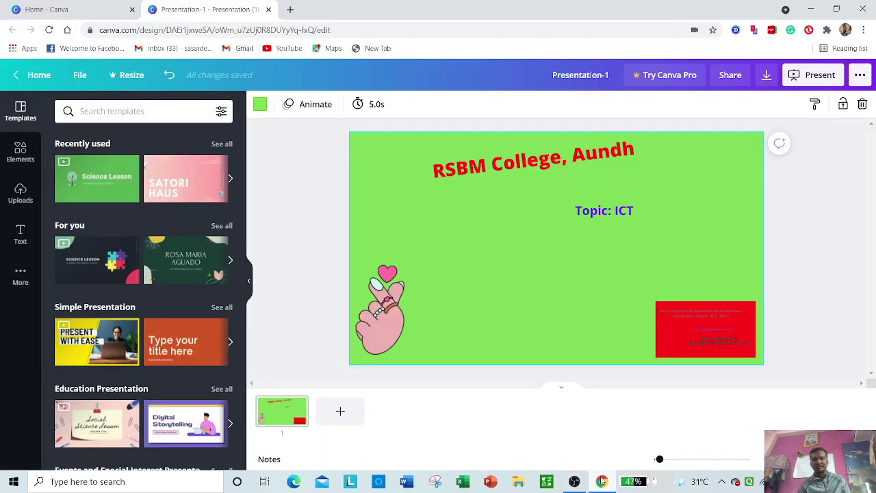
pyautogui.click(767, 77)
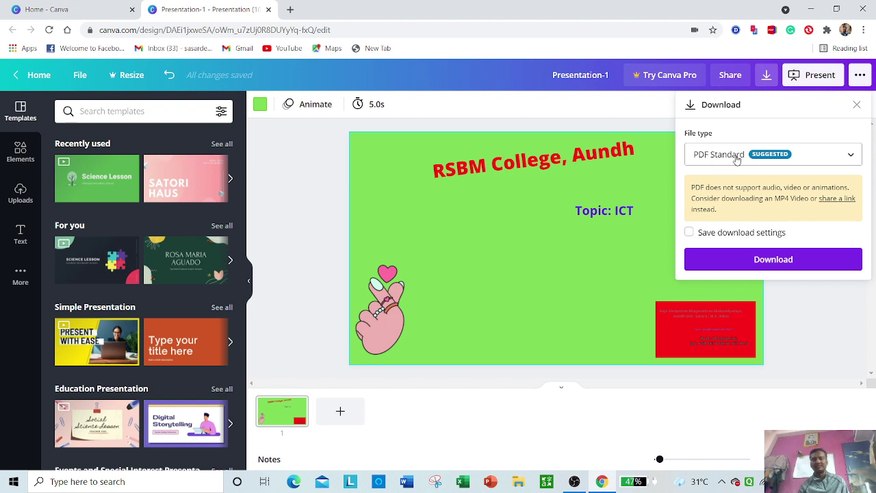
# - Change the file type from PDF Standard to PNG and download Presentation-1.png
pyautogui.click(851, 156)
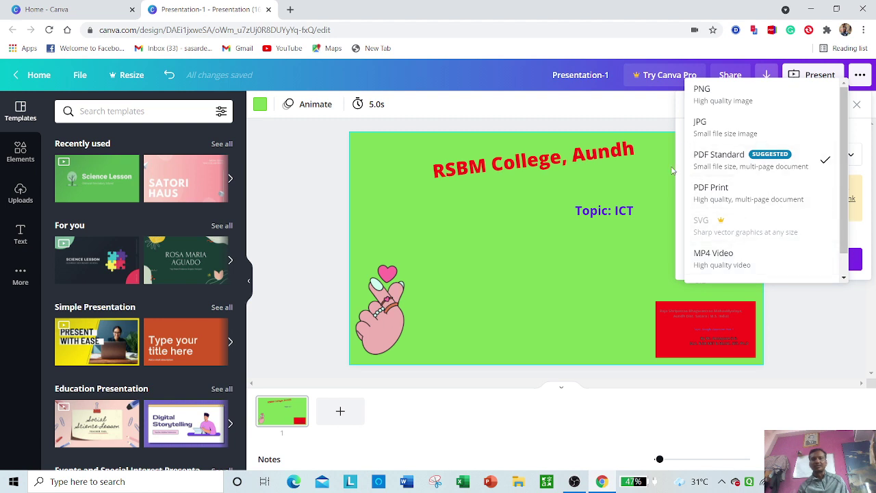
pyautogui.click(705, 94)
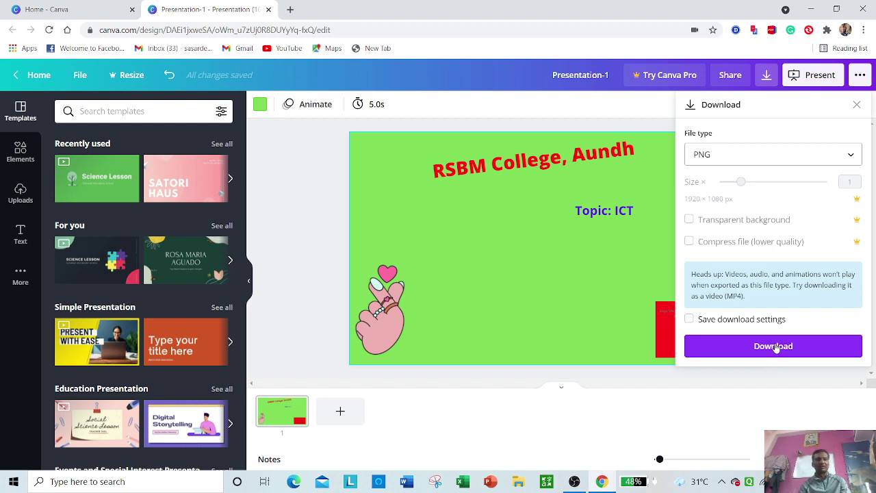
pyautogui.click(774, 346)
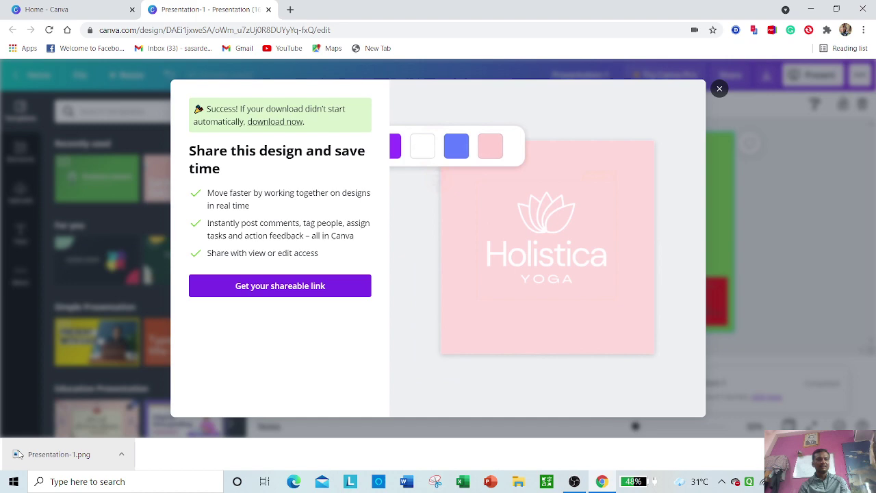
# - Cut Presentation-1.png from the Downloads folder, then close Explorer and minimize Chrome
pyautogui.click(718, 89)
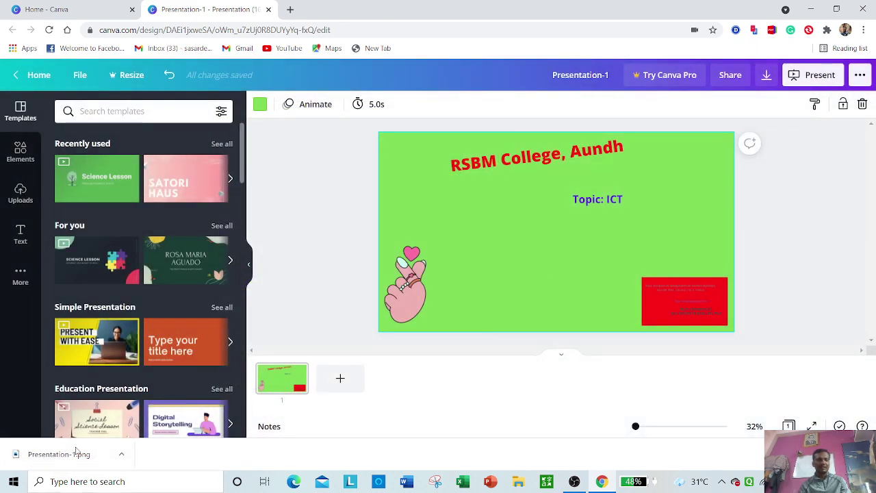
pyautogui.click(121, 454)
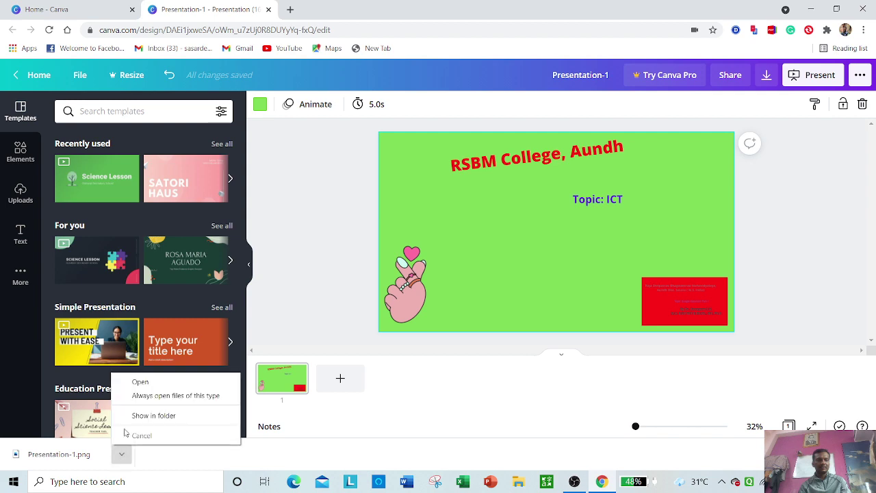
pyautogui.click(153, 416)
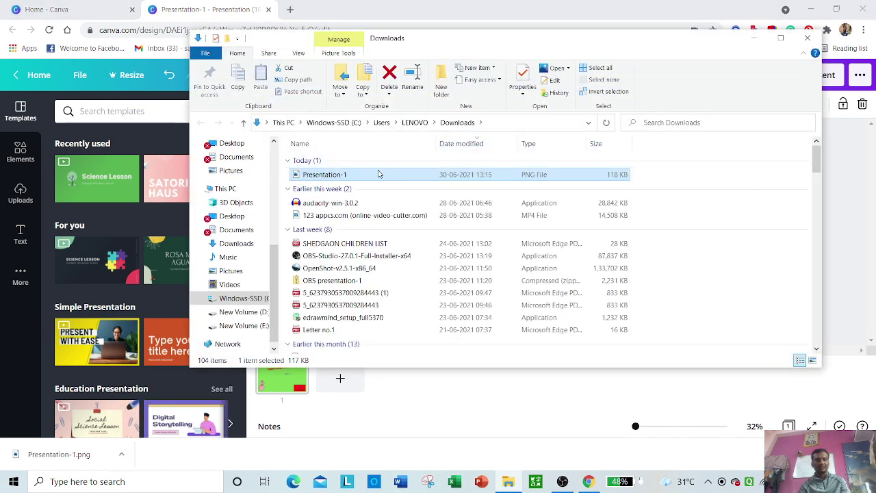
pyautogui.rightClick(375, 176)
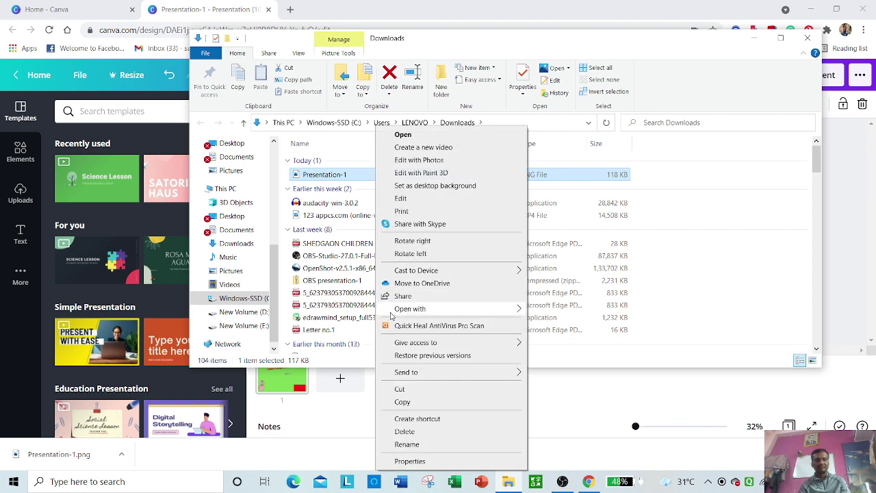
pyautogui.click(399, 389)
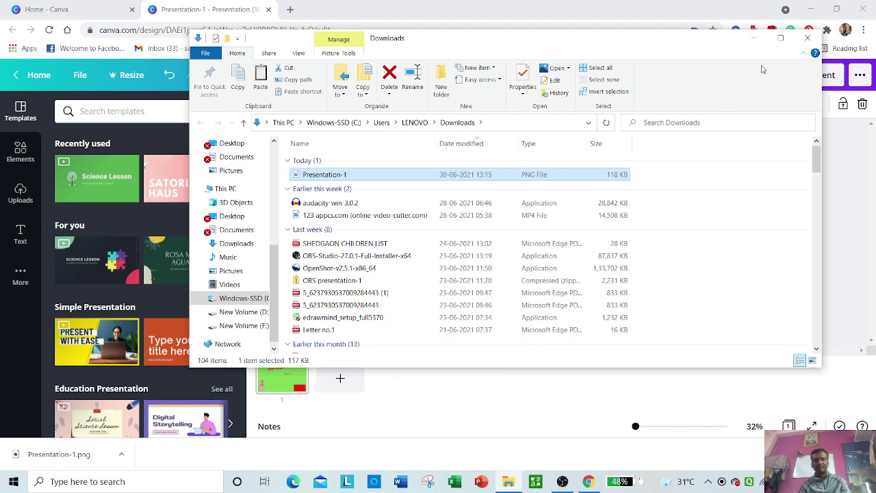
pyautogui.click(807, 39)
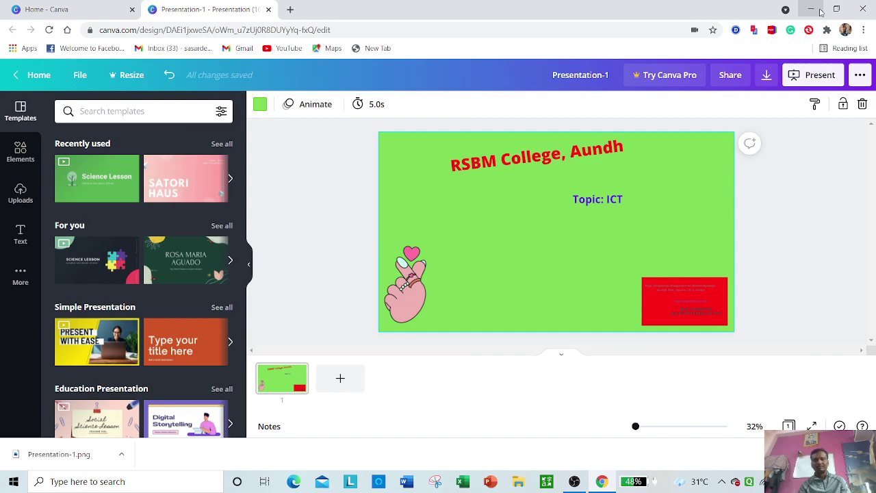
pyautogui.click(818, 10)
# - Paste Presentation-1.png onto the desktop, preview the slide in Photos, then close Photos
pyautogui.click(808, 7)
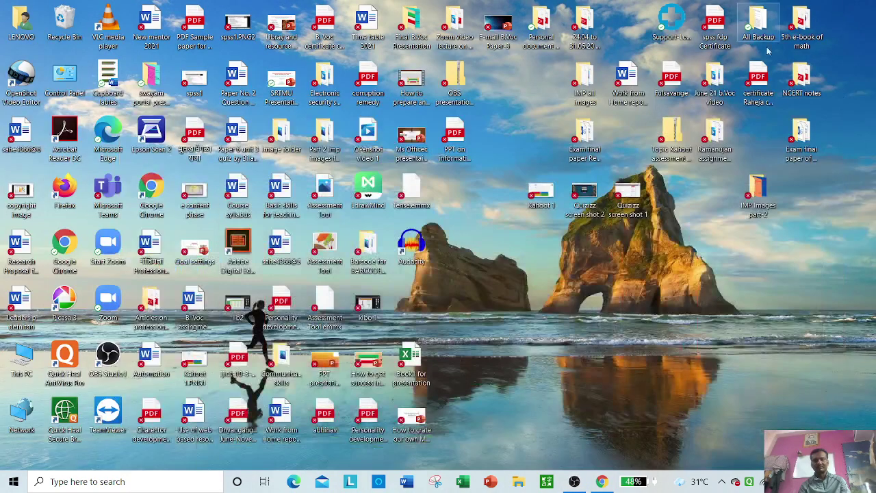
pyautogui.rightClick(655, 243)
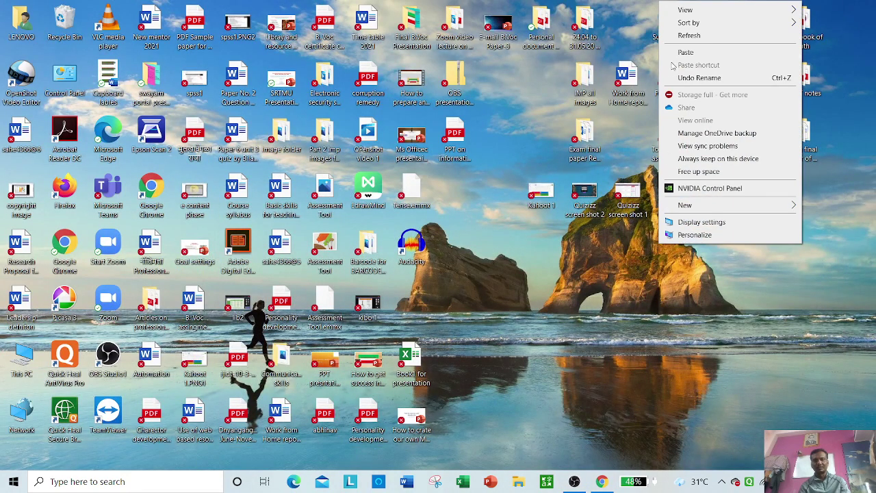
pyautogui.click(685, 53)
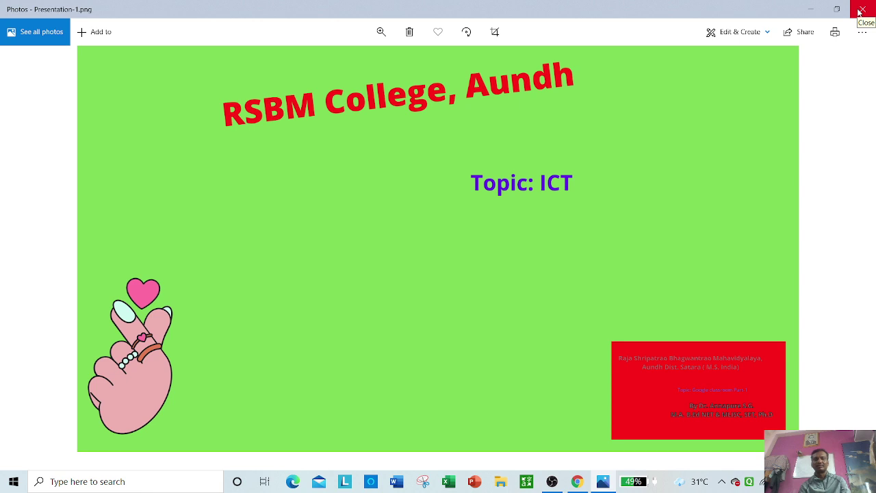
pyautogui.click(862, 9)
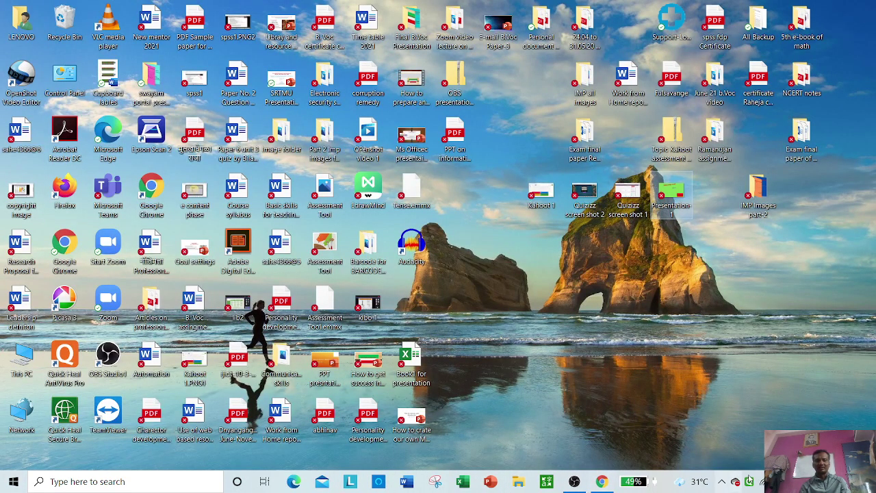
# - Go to Canva's home page, browse all your designs, and create a blank 800 × 2000 px infographic
pyautogui.click(602, 482)
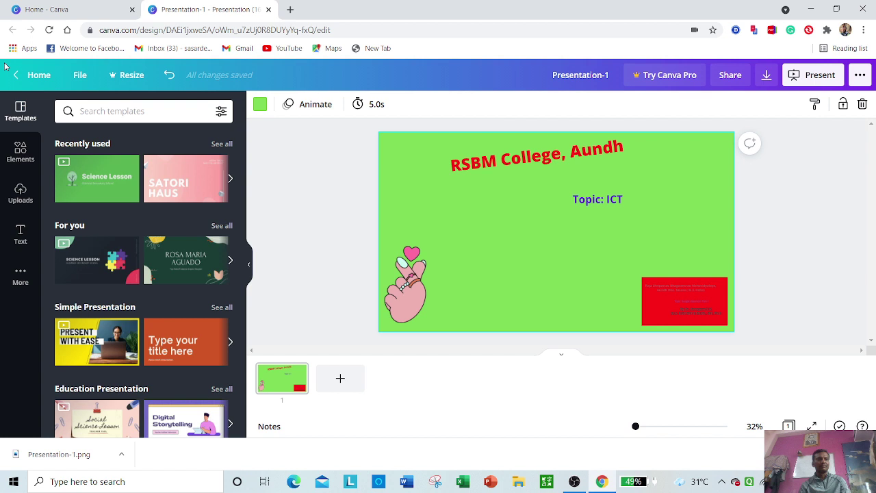
pyautogui.click(31, 75)
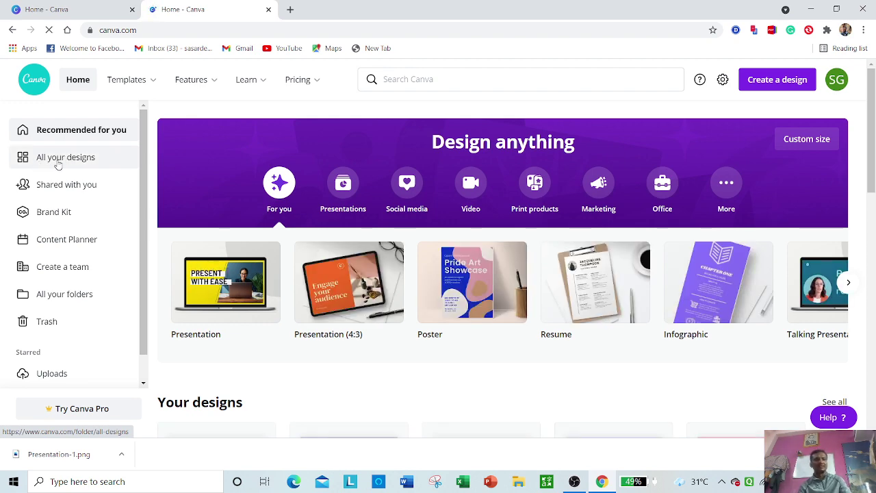
pyautogui.click(61, 158)
pyautogui.scroll(-2, 336, 248)
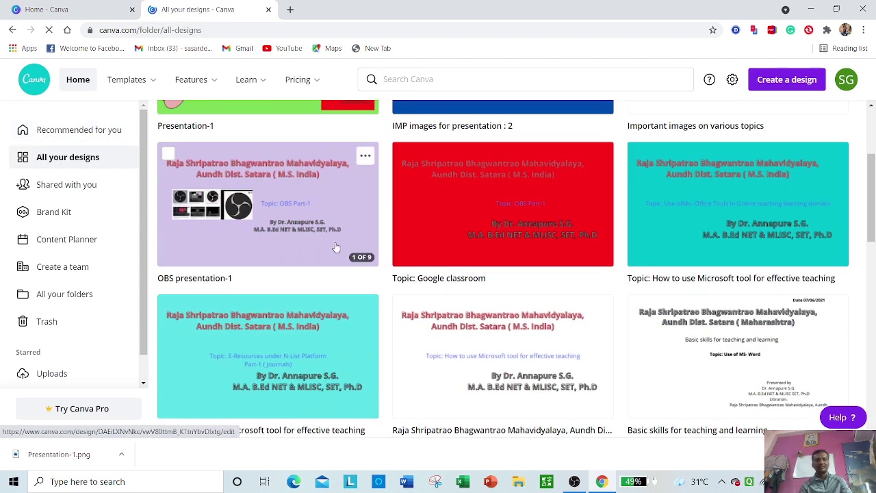
pyautogui.scroll(-6, 274, 294)
pyautogui.scroll(4, 265, 293)
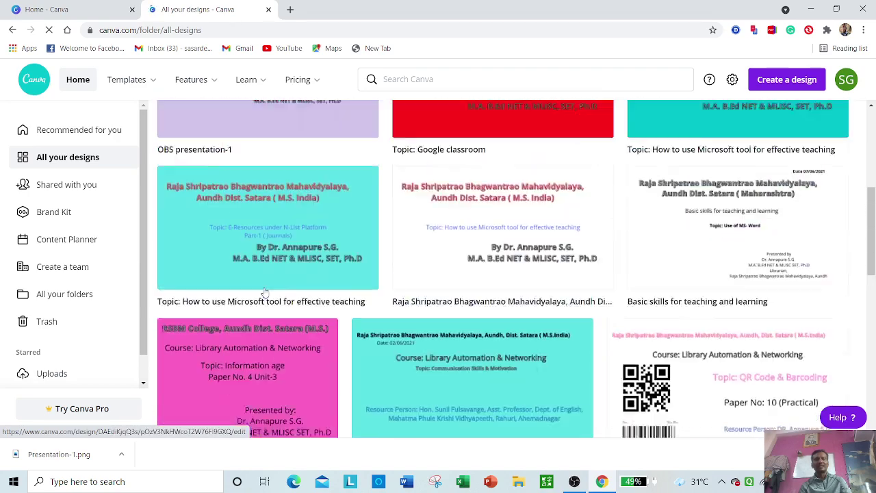
pyautogui.scroll(4, 265, 292)
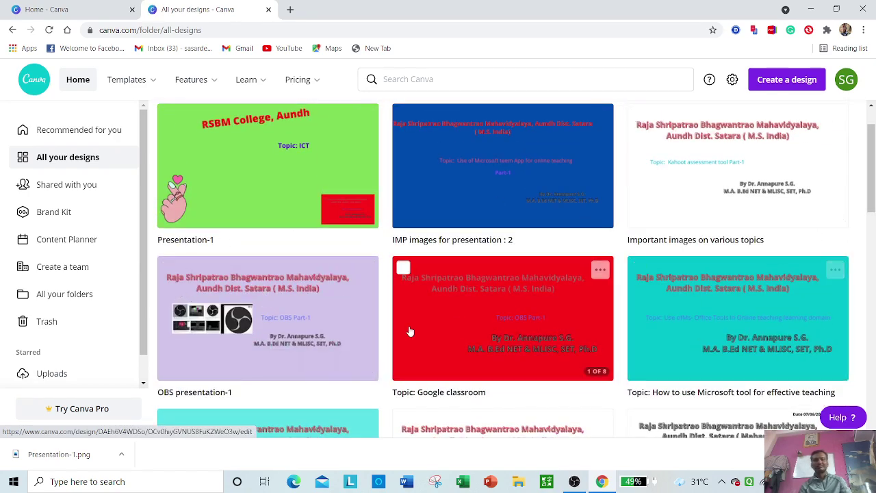
pyautogui.scroll(1, 410, 326)
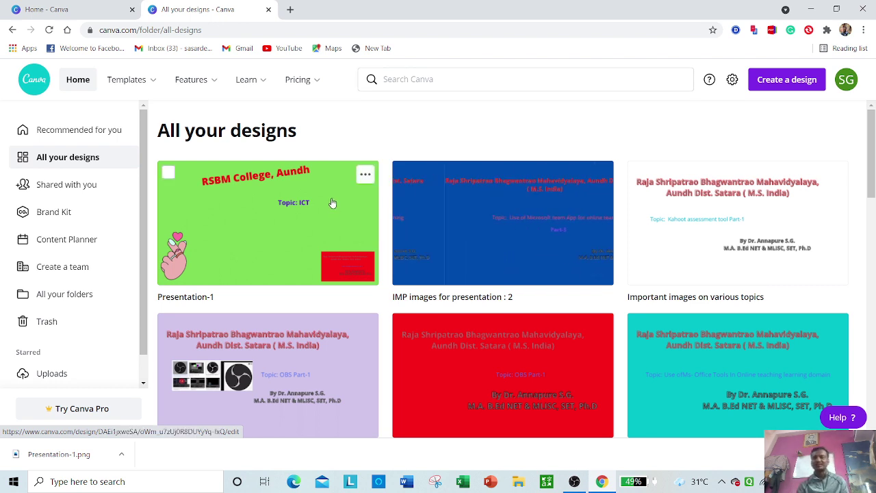
pyautogui.click(798, 82)
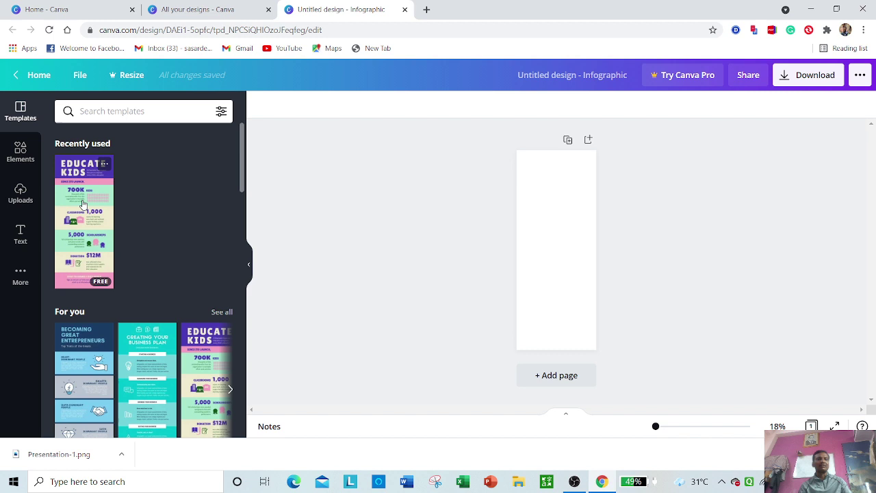
# - Apply the Educate Kids template and delete its EDUCATE KIDS heading
pyautogui.click(81, 200)
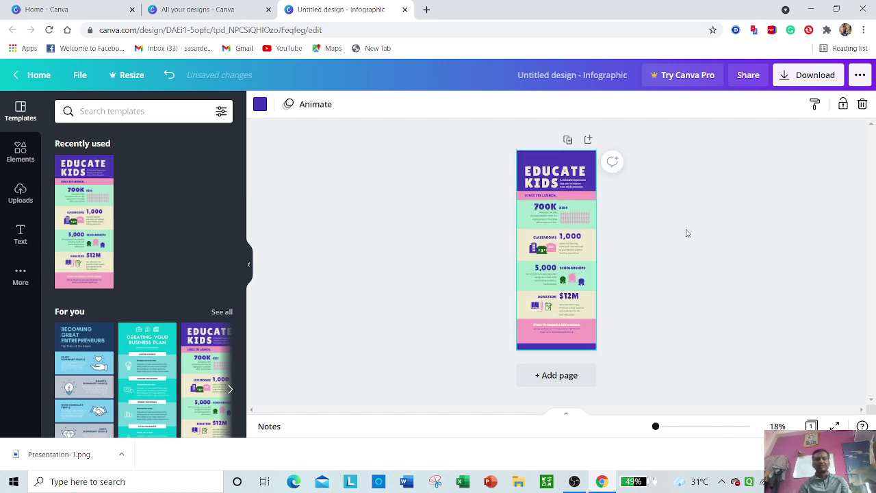
pyautogui.click(550, 176)
pyautogui.click(550, 176)
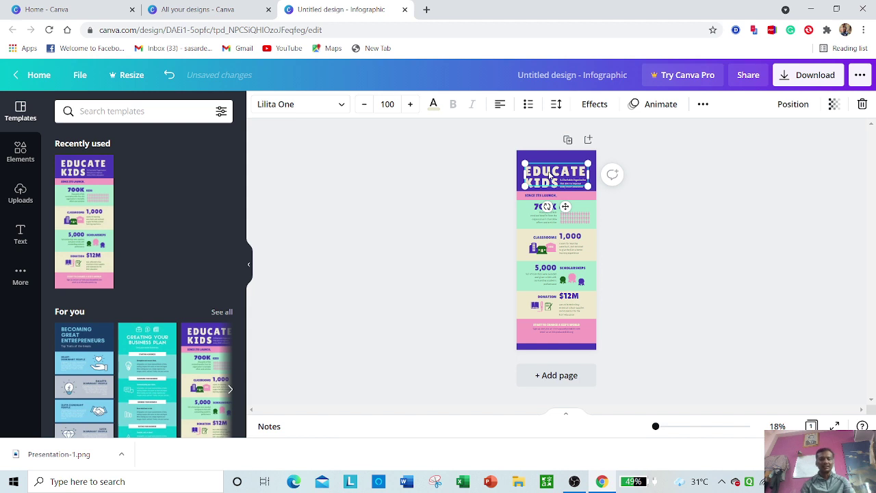
pyautogui.press('Delete')
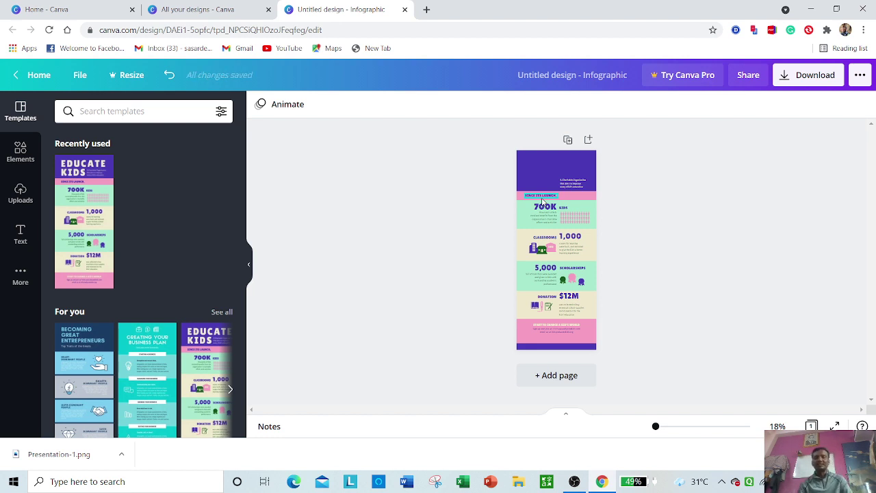
pyautogui.click(548, 165)
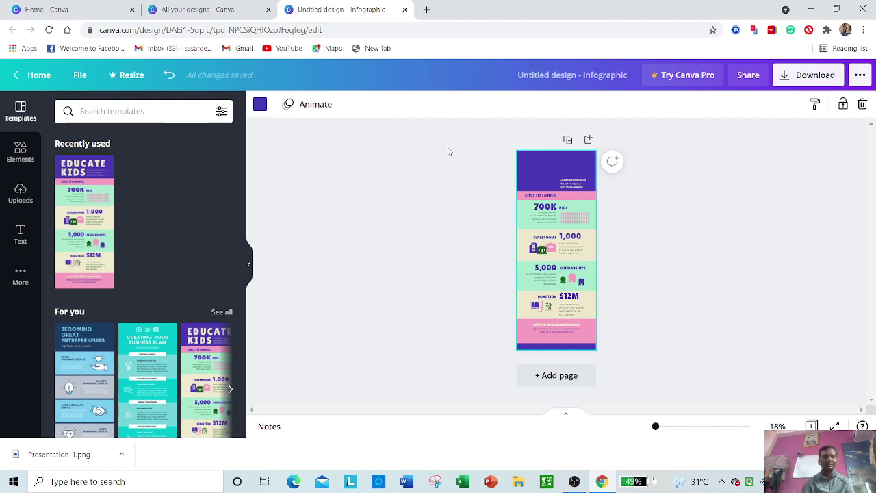
# - Add an 'Add a subheading' text box, drag it to the top of the page, and make it bold
pyautogui.click(21, 235)
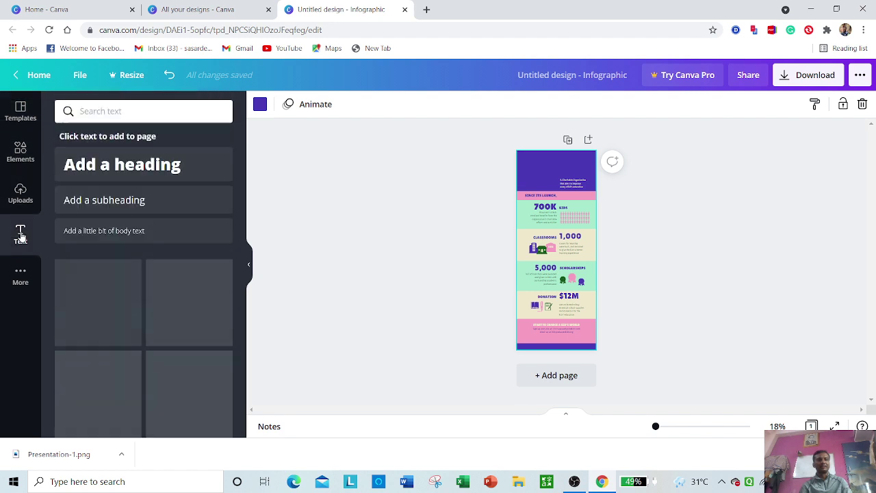
pyautogui.click(68, 199)
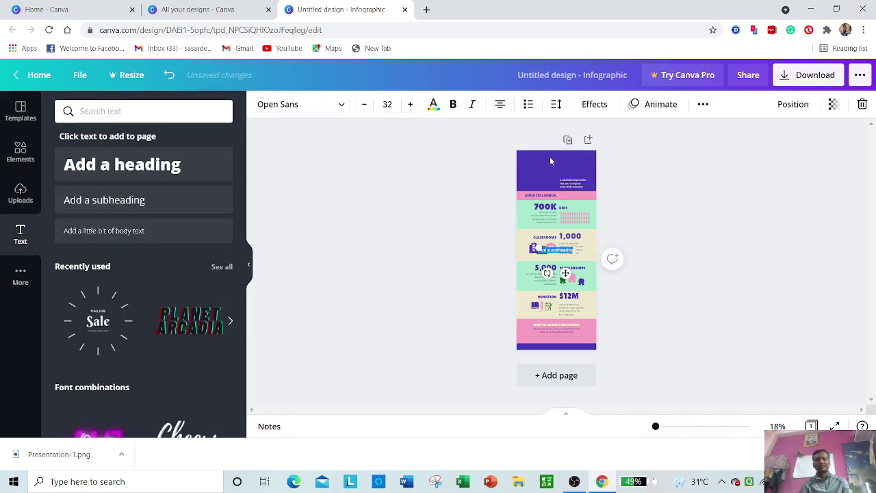
pyautogui.click(567, 182)
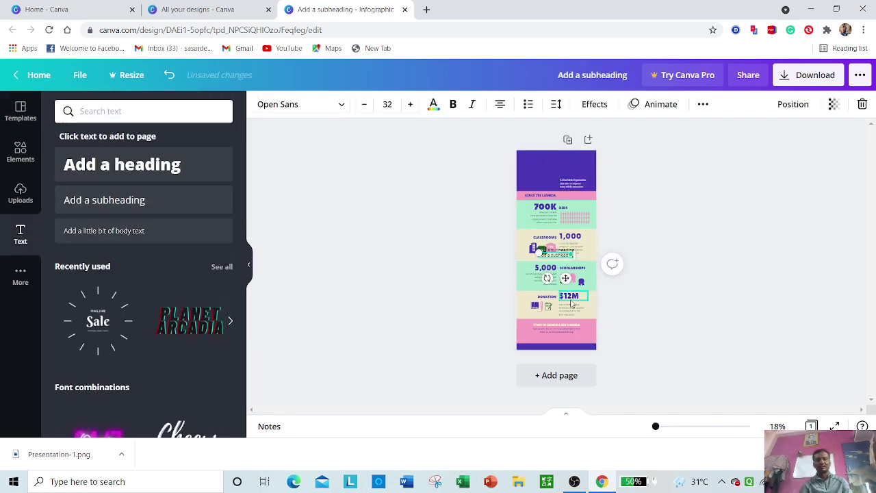
pyautogui.moveTo(566, 278); pyautogui.dragTo(560, 189)
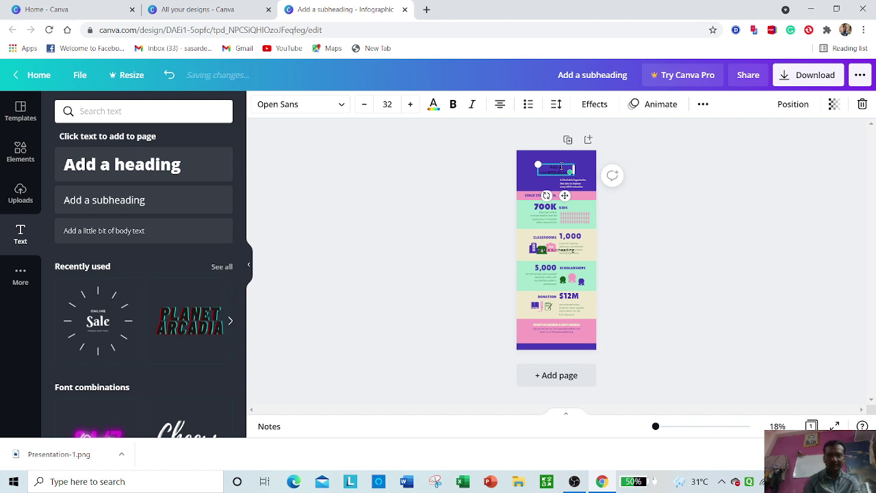
pyautogui.doubleClick(560, 165)
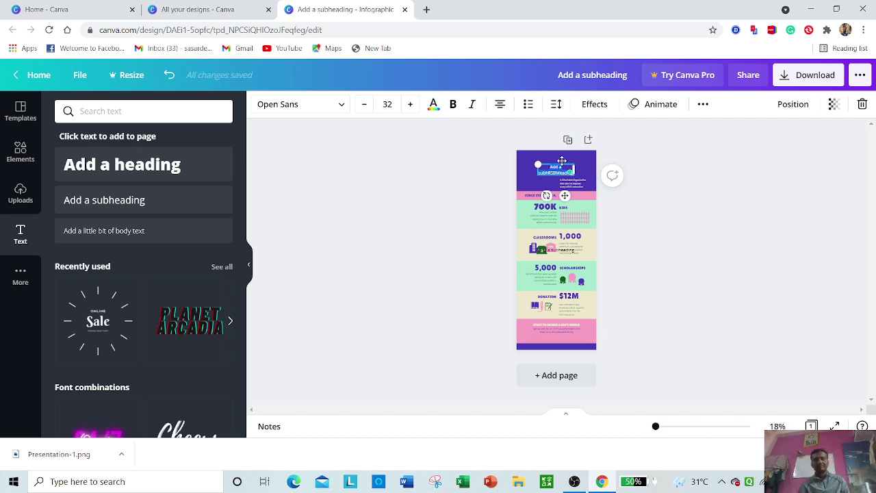
pyautogui.click(453, 104)
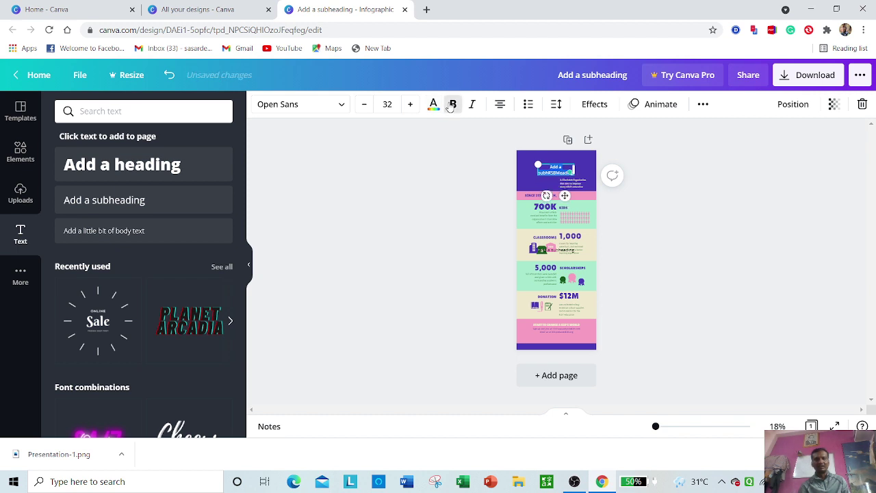
pyautogui.click(581, 247)
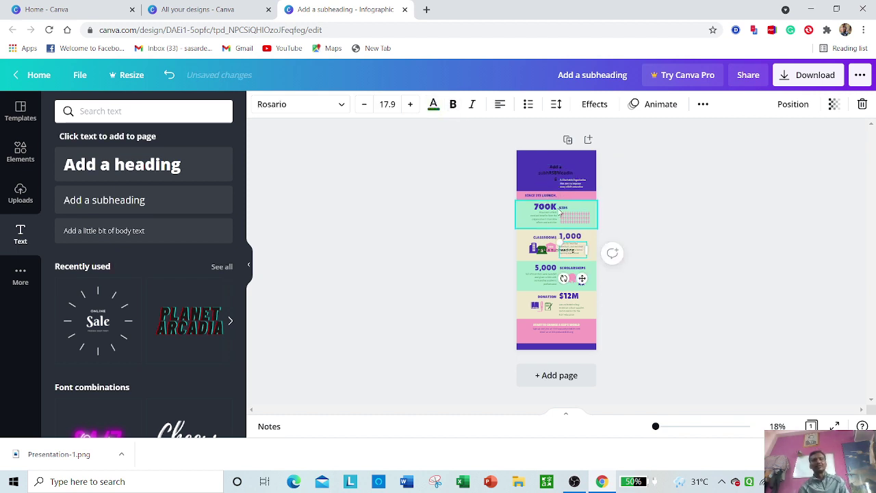